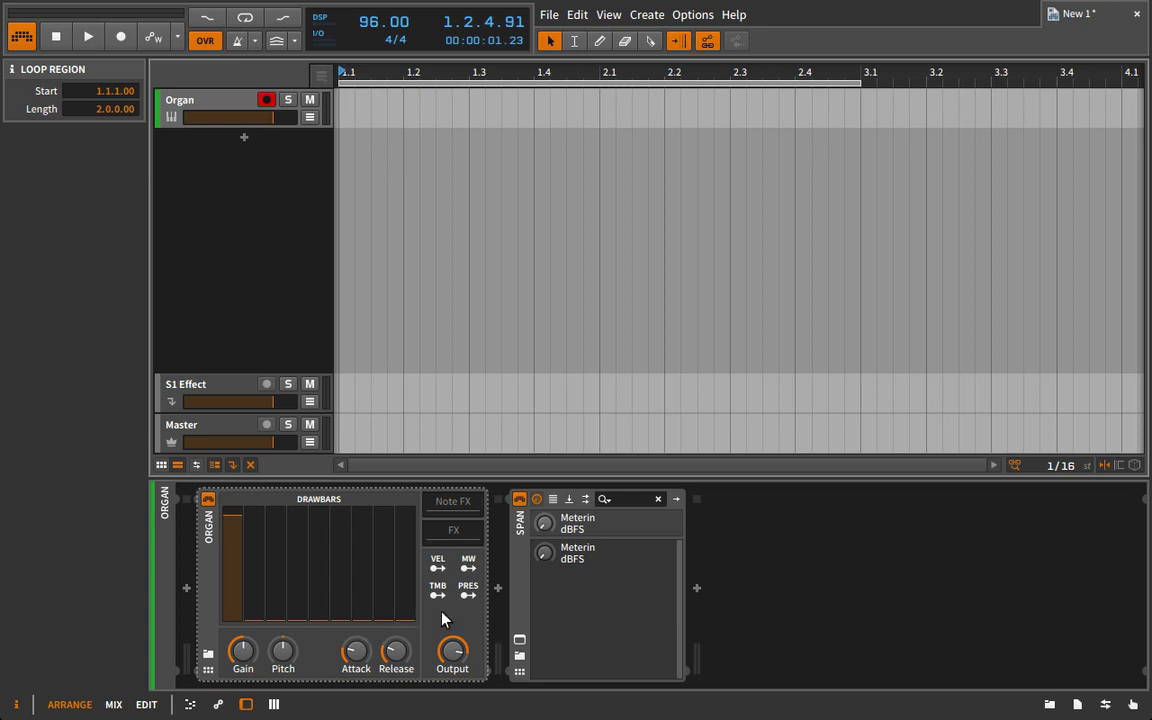
Step: Open the SPAN analyzer window, place it clear of the Organ drawbars, and hold the spectrum of the played note
{"action": "left_click", "coordinate": [519, 640]}
{"action": "left_click_drag", "start_coordinate": [540, 28], "coordinate": [776, 28]}
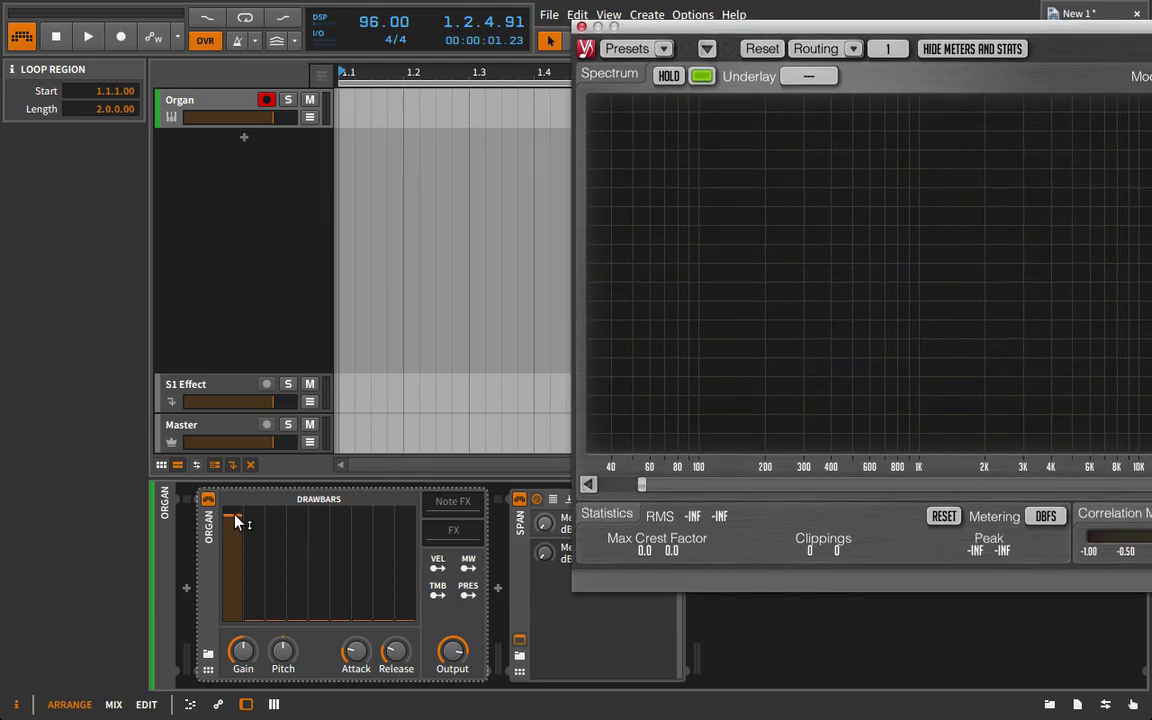
{"action": "left_click_drag", "start_coordinate": [745, 27], "coordinate": [540, 28]}
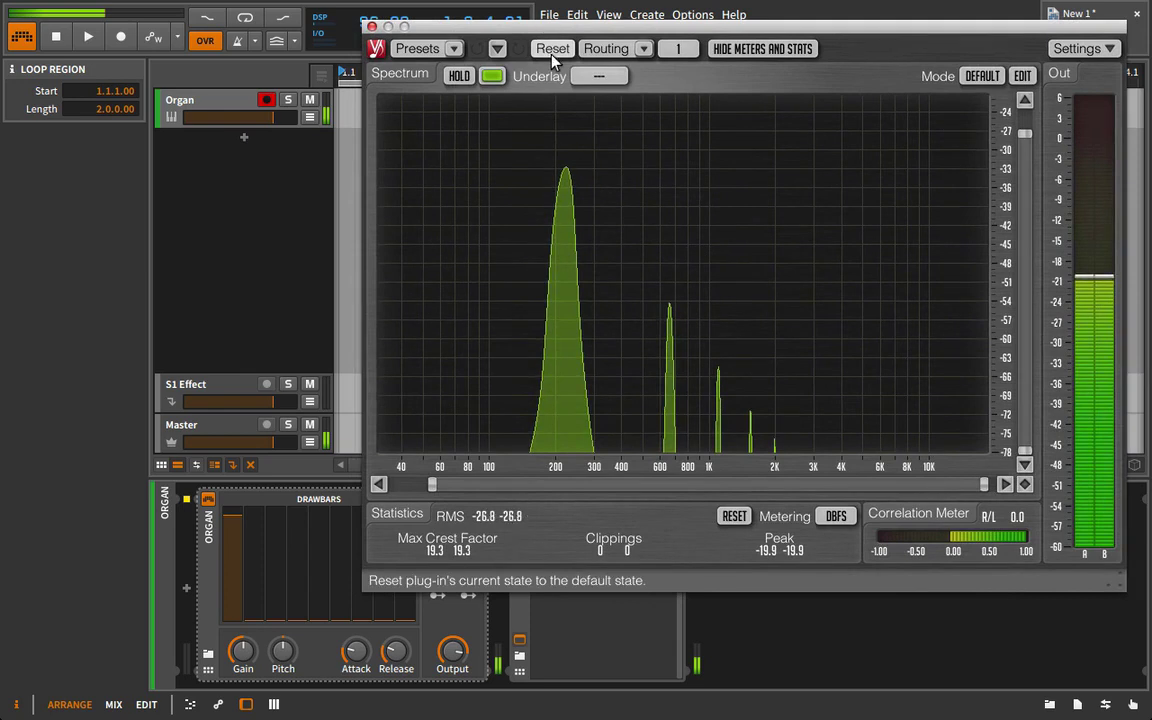
{"action": "left_click", "coordinate": [459, 76]}
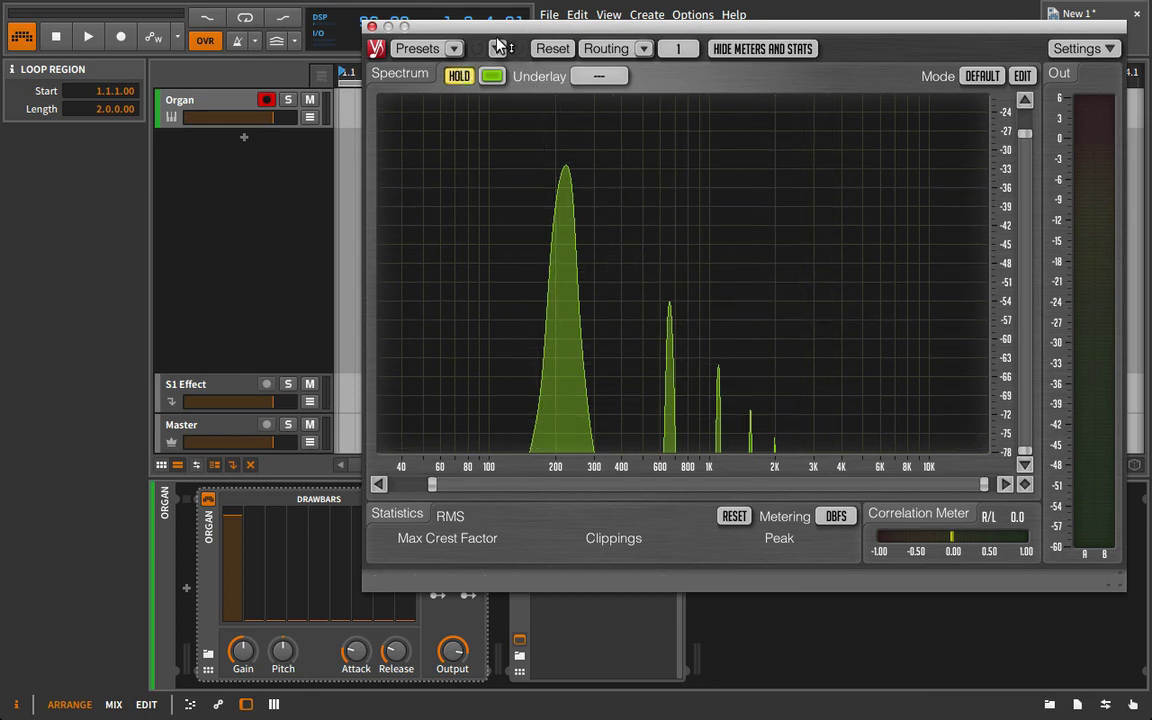
{"action": "left_click_drag", "start_coordinate": [450, 30], "coordinate": [519, 28]}
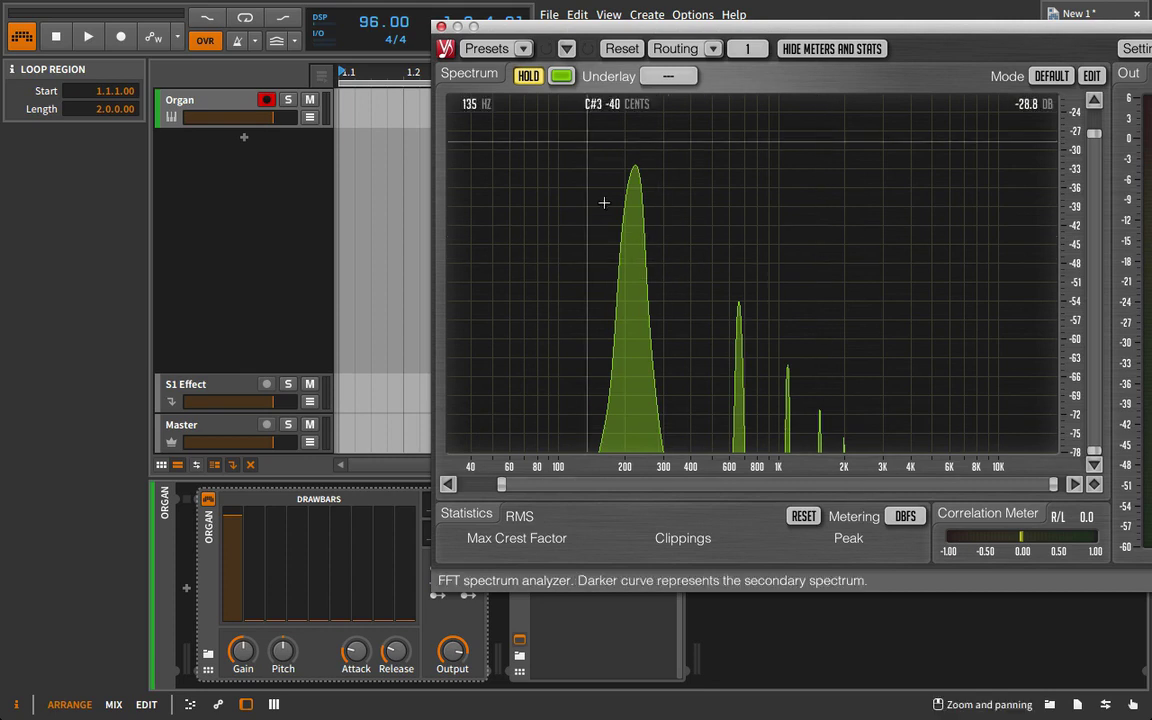
Step: Lower the Organ's first drawbar slightly with the second at its minimum, and reposition the analyzer so its output meter shows fully
{"action": "mouse_move", "coordinate": [257, 617]}
{"action": "left_mouse_down"}
{"action": "mouse_move", "coordinate": [255, 605]}
{"action": "mouse_move", "coordinate": [257, 618]}
{"action": "left_mouse_up"}
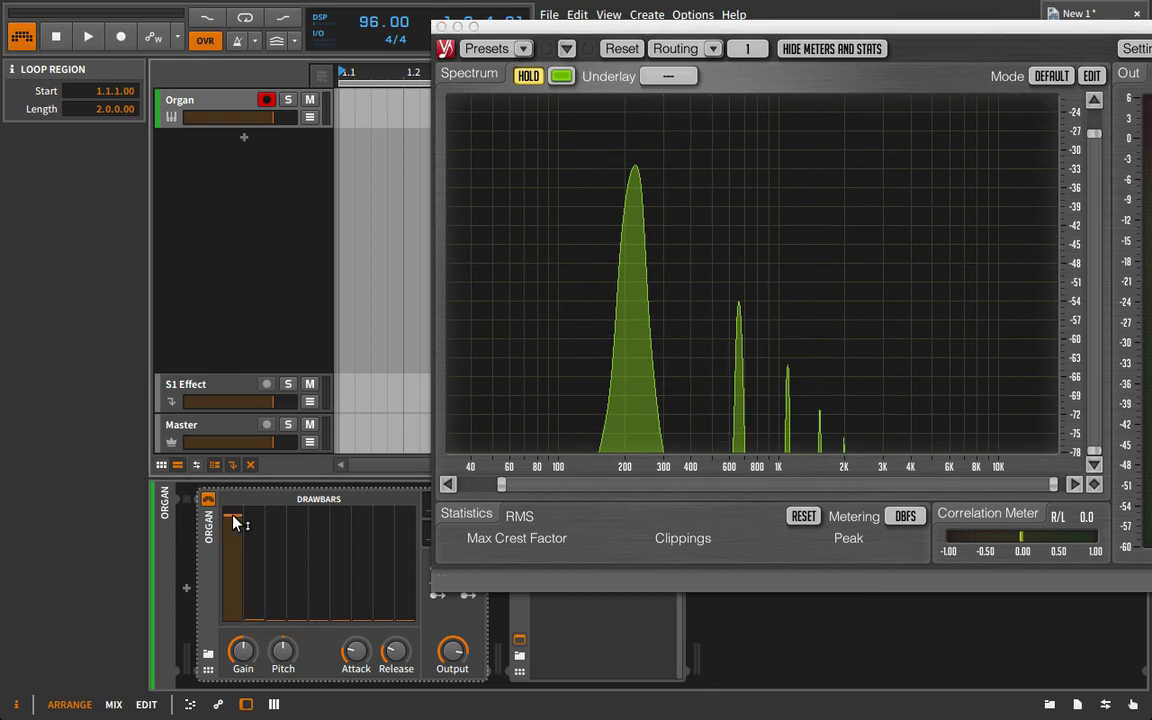
{"action": "left_click_drag", "start_coordinate": [233, 522], "coordinate": [233, 523]}
{"action": "mouse_move", "coordinate": [257, 621]}
{"action": "left_mouse_down"}
{"action": "mouse_move", "coordinate": [257, 571]}
{"action": "mouse_move", "coordinate": [256, 623]}
{"action": "left_mouse_up"}
{"action": "left_click_drag", "start_coordinate": [520, 30], "coordinate": [471, 29]}
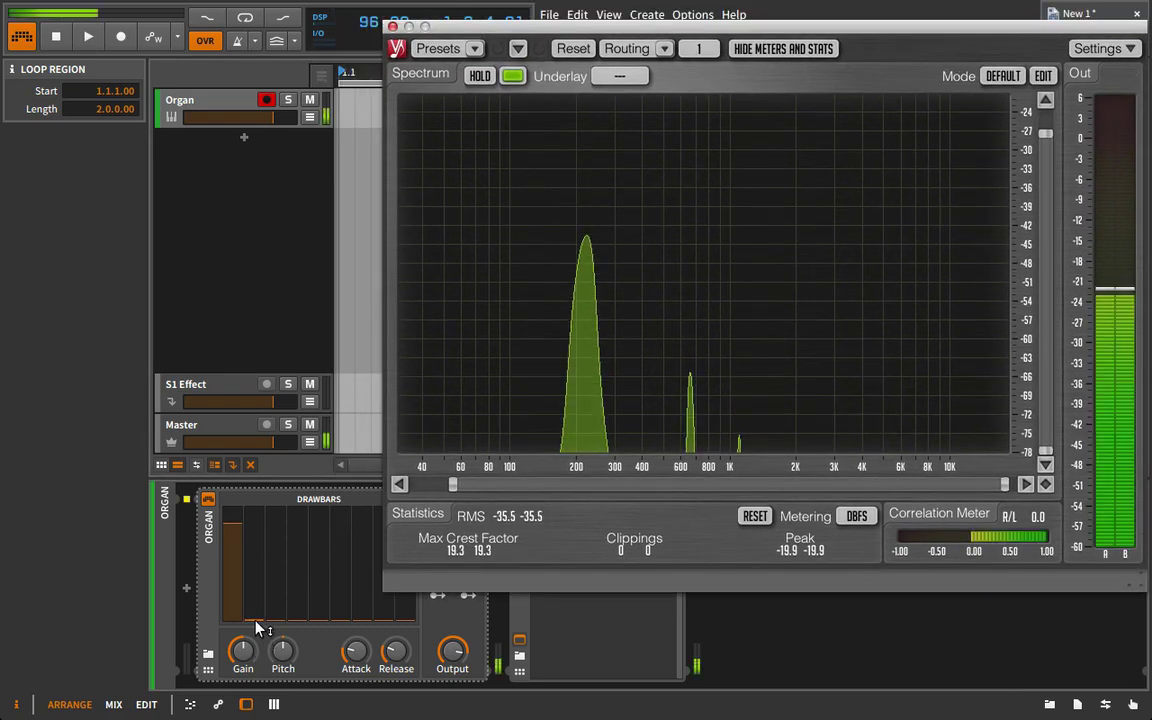
Step: Raise the second drawbar (Level 5th) to -13.095 dB and the third to fifth drawbars to lower levels, and lengthen the release
{"action": "left_click_drag", "start_coordinate": [257, 628], "coordinate": [257, 553]}
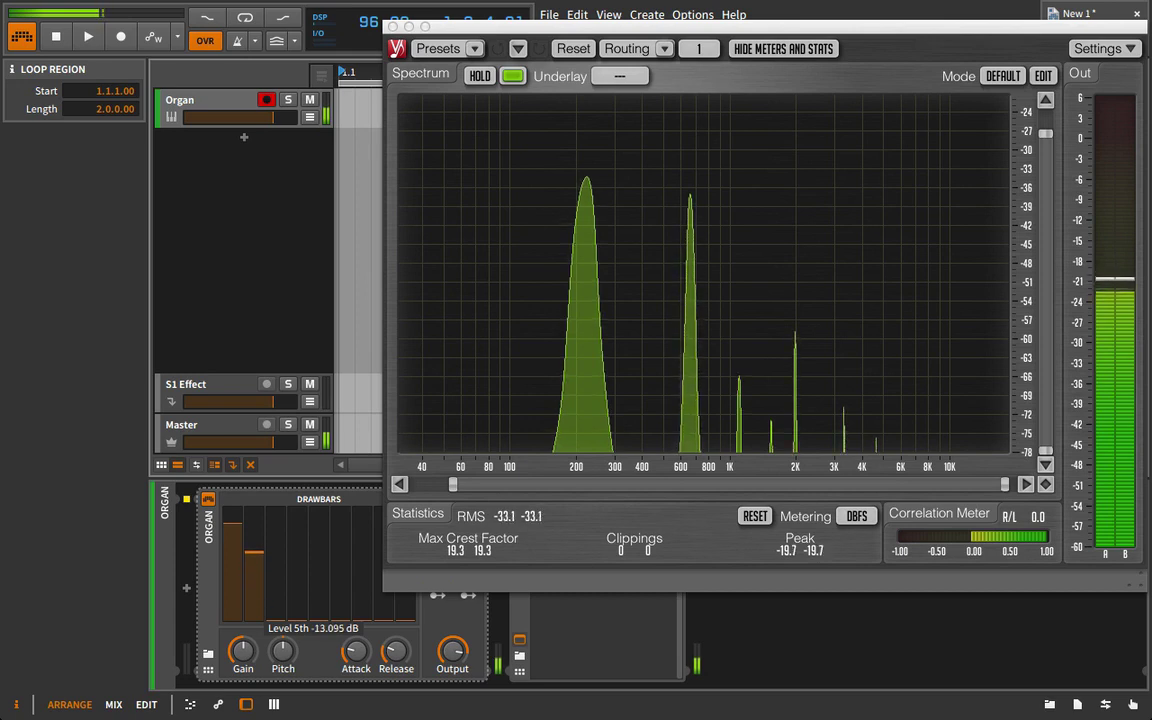
{"action": "left_click_drag", "start_coordinate": [281, 621], "coordinate": [276, 573]}
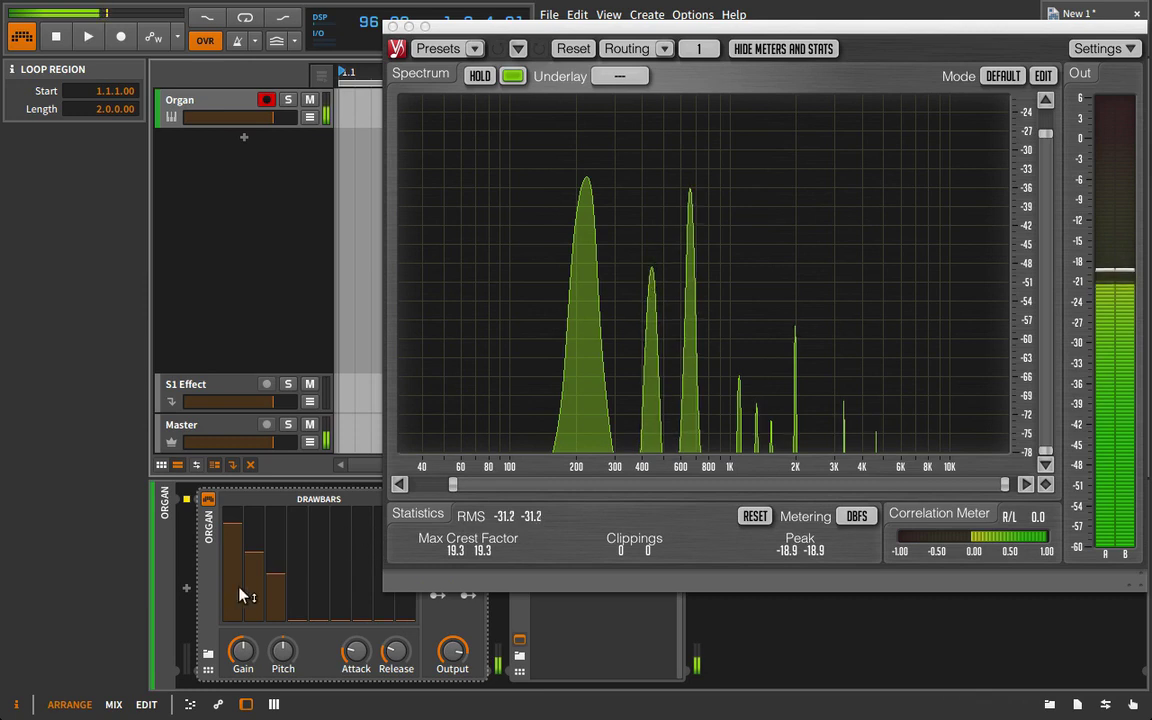
{"action": "left_click_drag", "start_coordinate": [297, 618], "coordinate": [297, 567]}
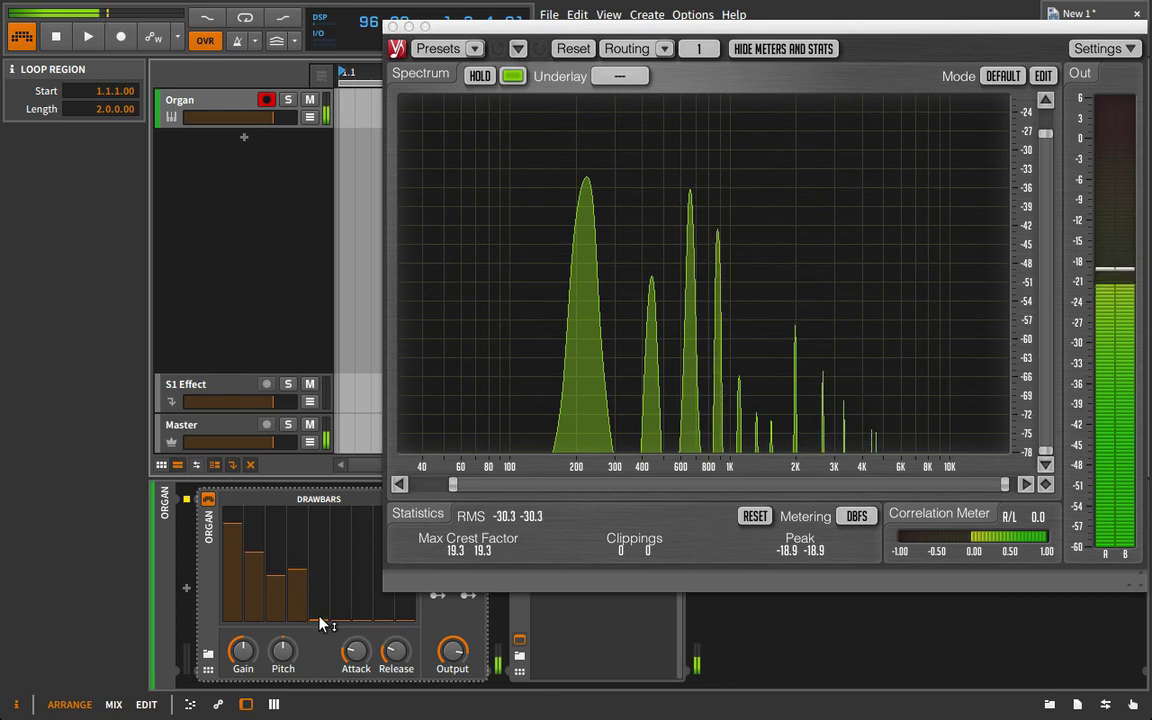
{"action": "left_click_drag", "start_coordinate": [319, 620], "coordinate": [319, 592]}
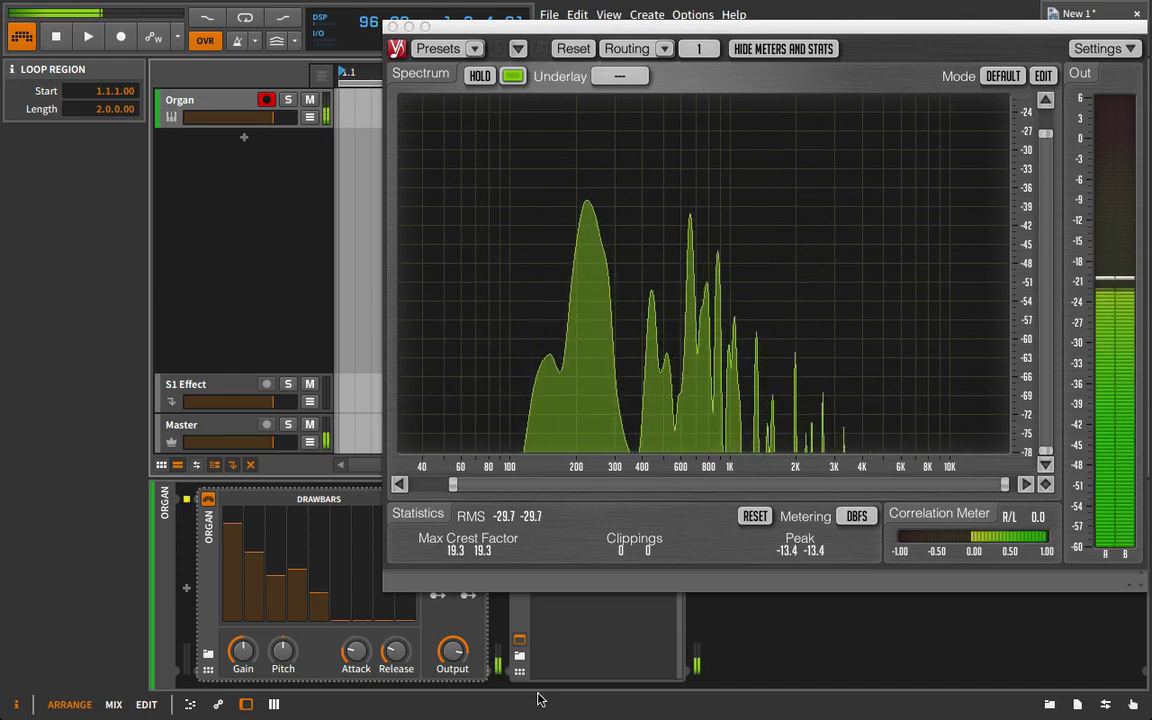
{"action": "mouse_move", "coordinate": [396, 672]}
{"action": "left_mouse_down"}
{"action": "mouse_move", "coordinate": [397, 640]}
{"action": "mouse_move", "coordinate": [399, 663]}
{"action": "left_mouse_up"}
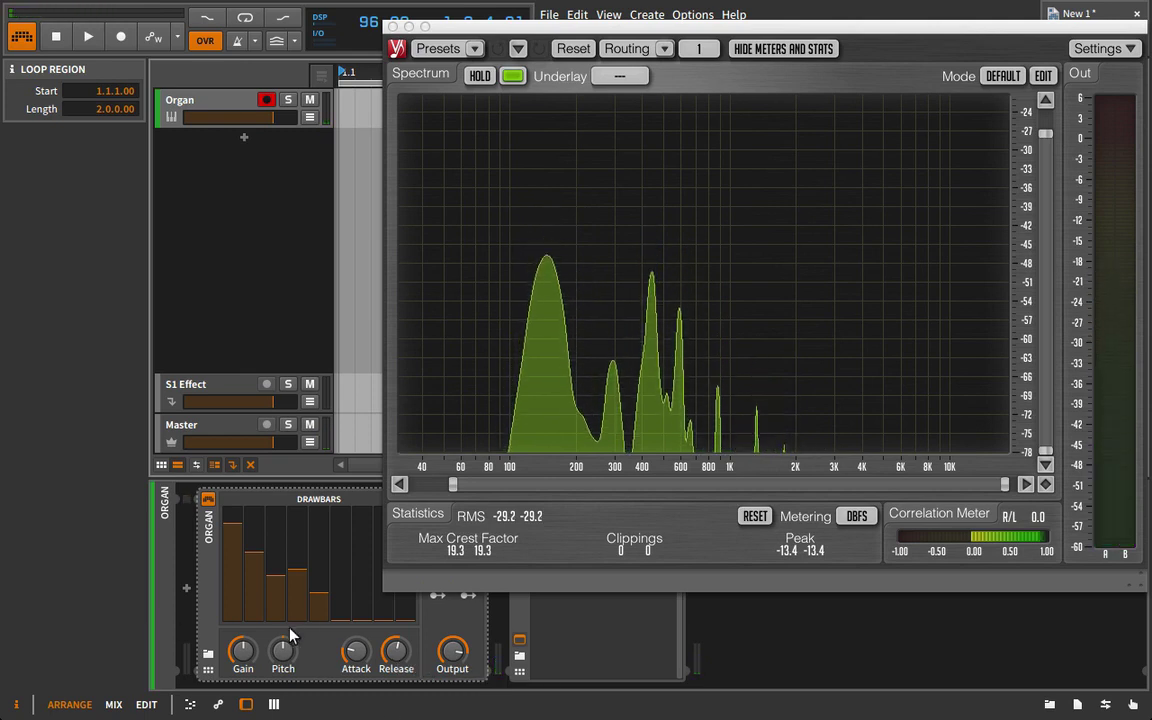
Step: Rebalance the drawbars by raising the third, sixth and seventh and slightly lowering the second and fourth
{"action": "mouse_move", "coordinate": [324, 607]}
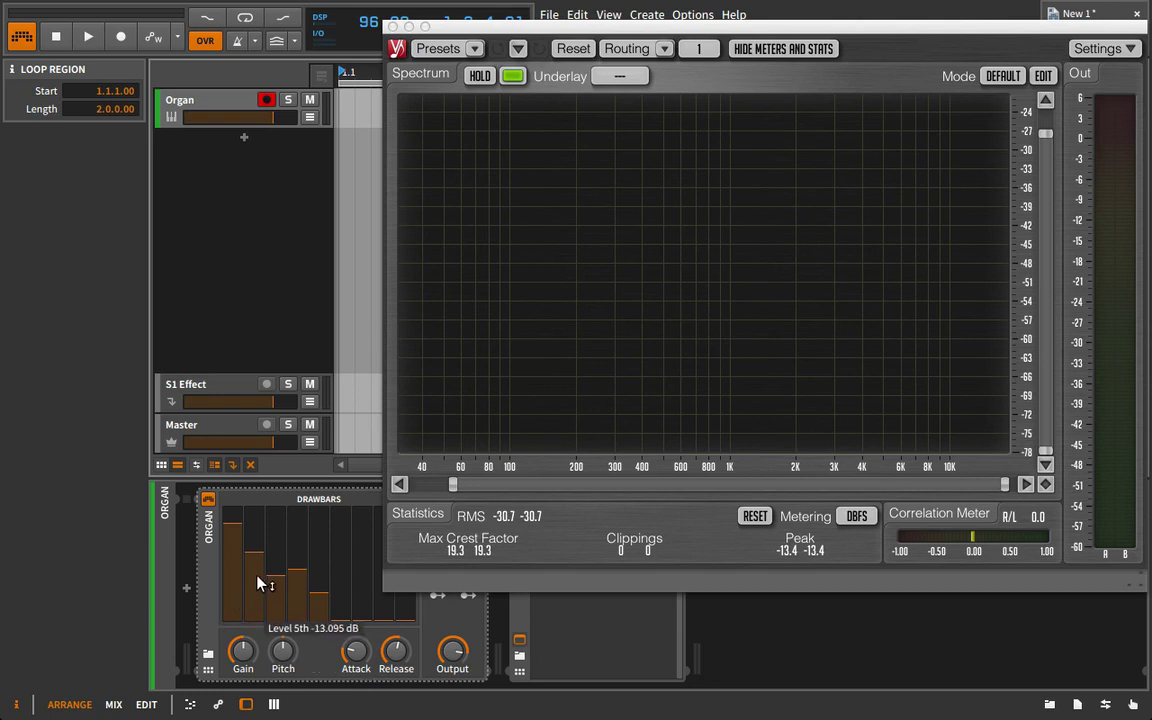
{"action": "left_click_drag", "start_coordinate": [256, 576], "coordinate": [277, 618]}
{"action": "left_click_drag", "start_coordinate": [292, 566], "coordinate": [255, 560]}
{"action": "left_click", "coordinate": [270, 624]}
{"action": "left_click_drag", "start_coordinate": [373, 626], "coordinate": [366, 590]}
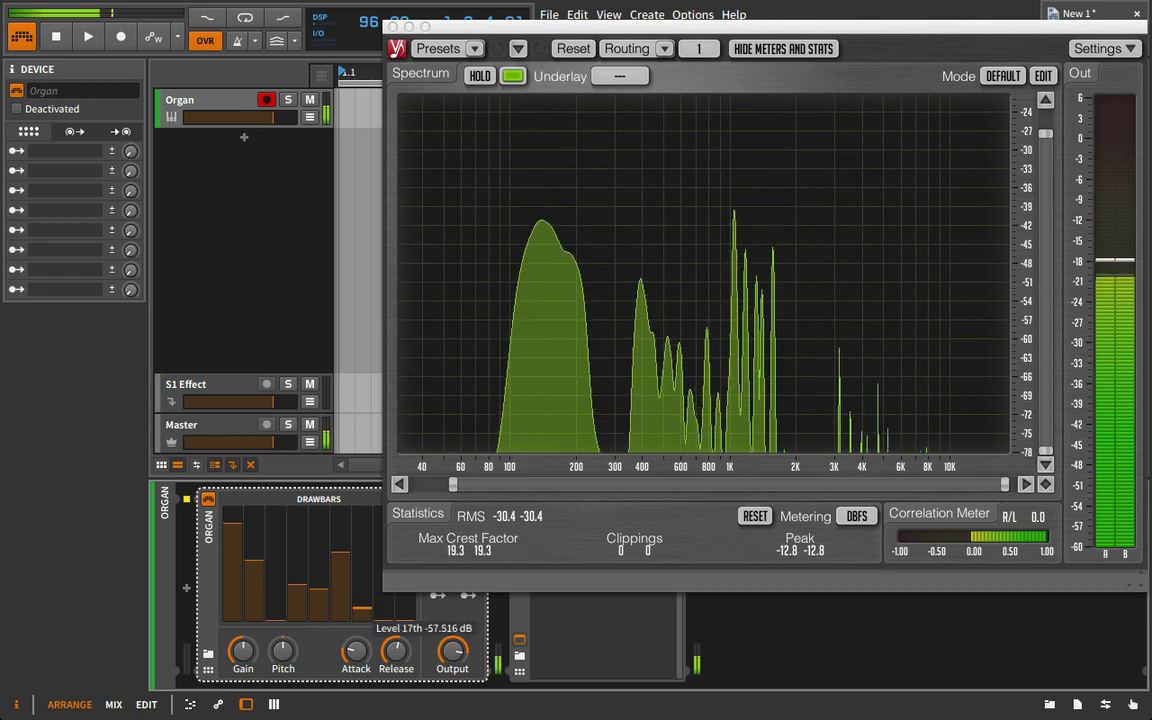
{"action": "left_click_drag", "start_coordinate": [276, 620], "coordinate": [276, 544]}
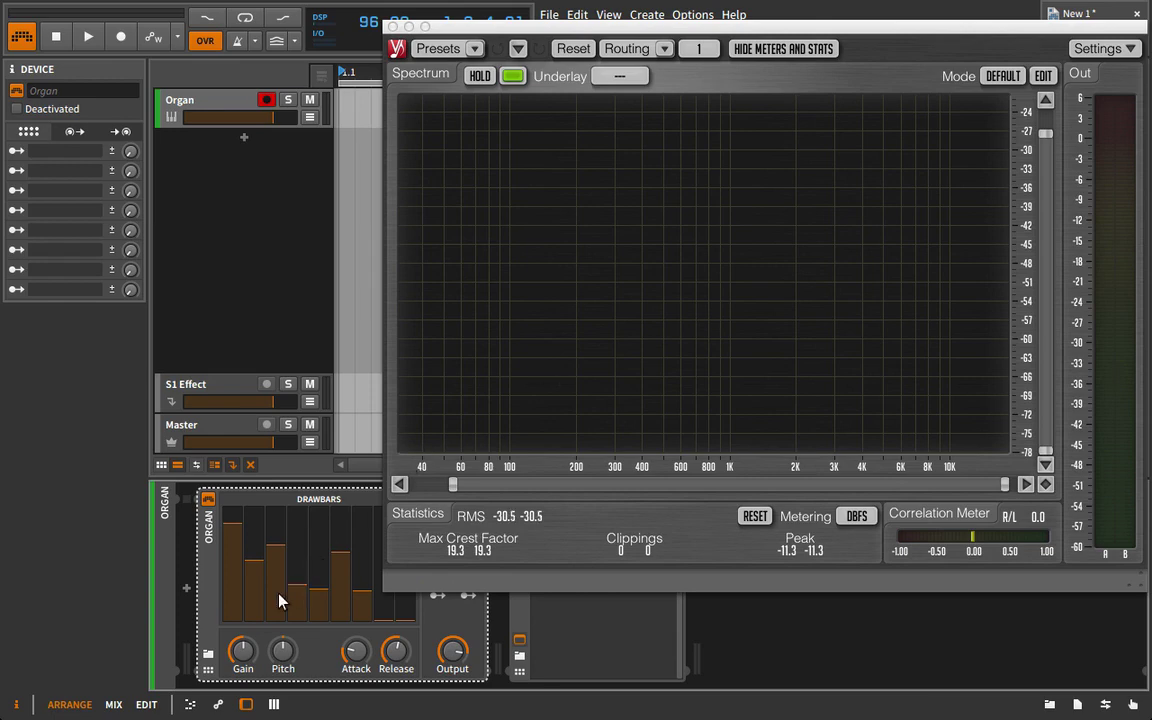
Step: Load the Full Organ preset into the Organ device and close the SPAN analyzer window
{"action": "left_click", "coordinate": [208, 654]}
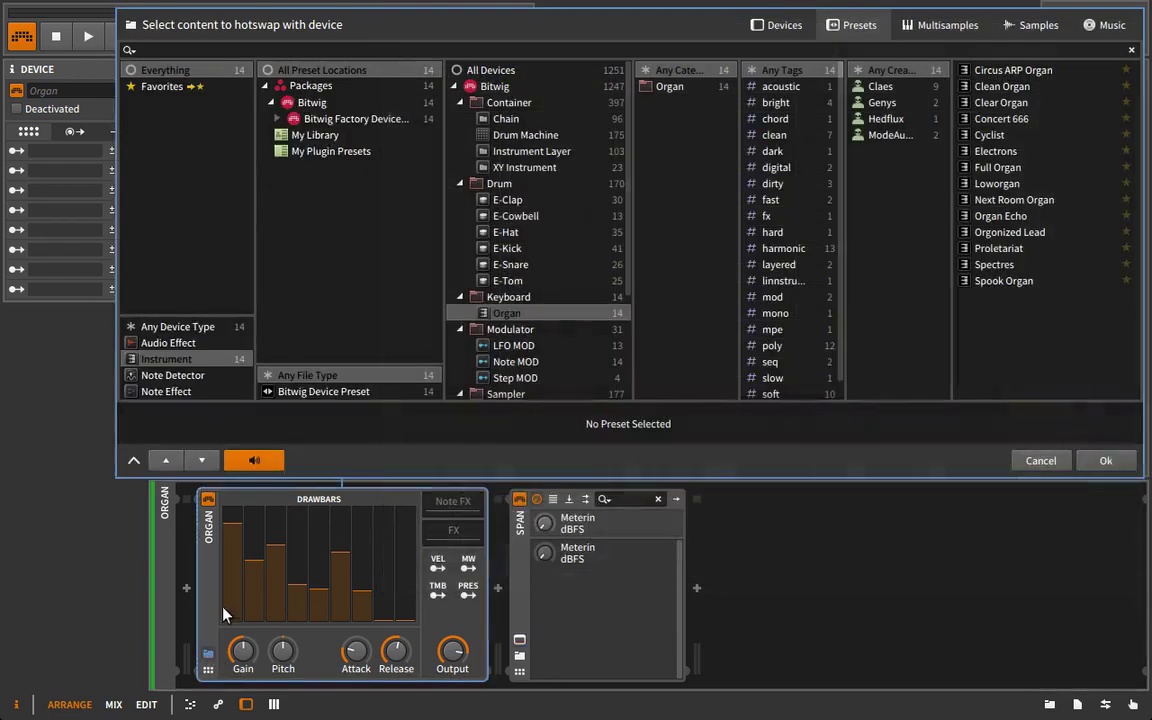
{"action": "left_click", "coordinate": [265, 547]}
{"action": "left_click", "coordinate": [997, 167]}
{"action": "left_click", "coordinate": [1105, 461]}
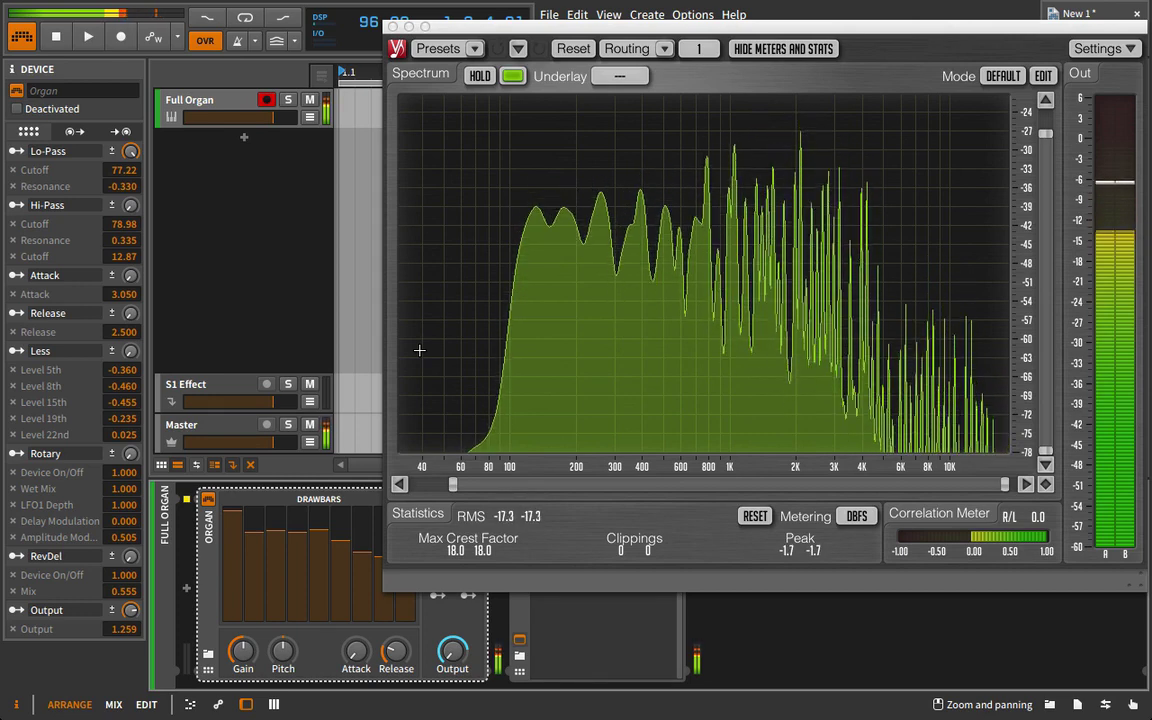
{"action": "left_click", "coordinate": [393, 26]}
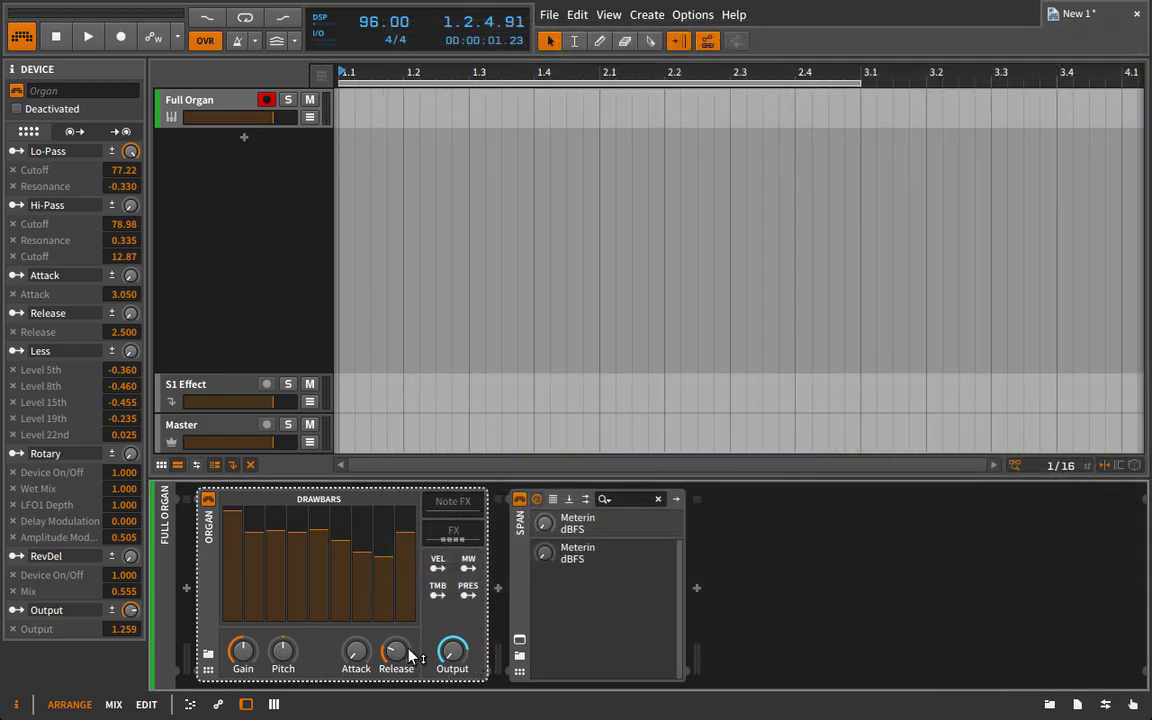
Step: Set the organ's Release to 133.669 ms and expand its FX chain
{"action": "left_click_drag", "start_coordinate": [408, 649], "coordinate": [408, 591]}
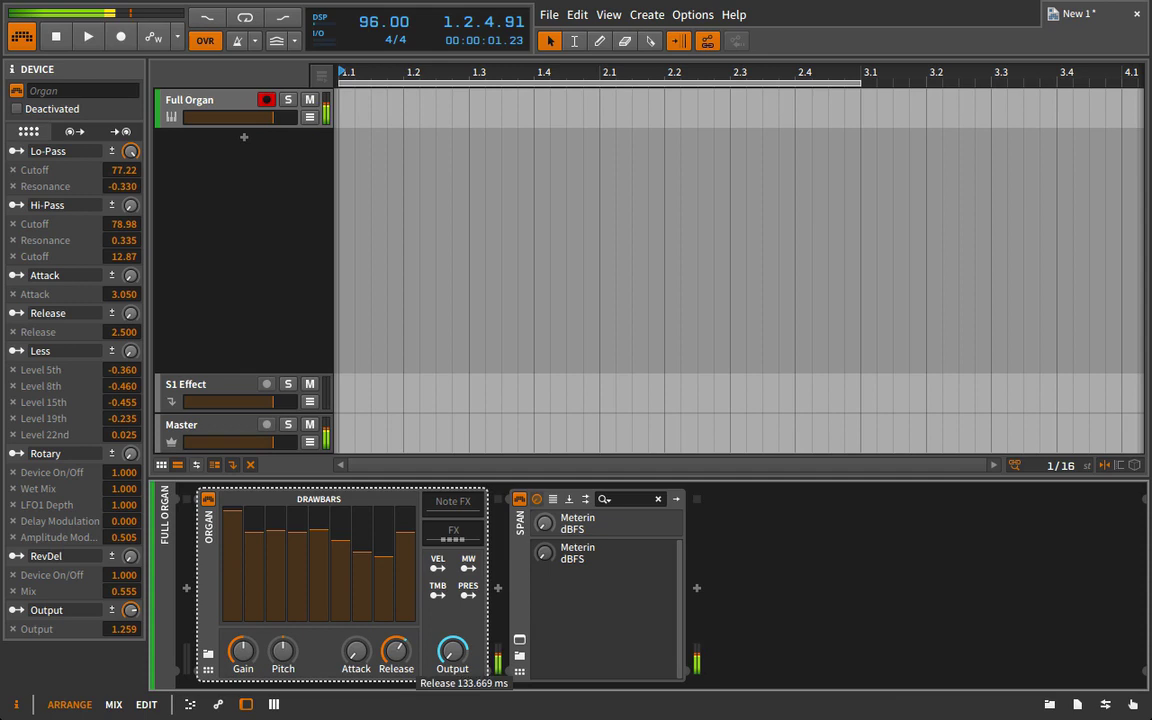
{"action": "left_click", "coordinate": [453, 530]}
{"action": "left_click_drag", "start_coordinate": [518, 686], "coordinate": [455, 676]}
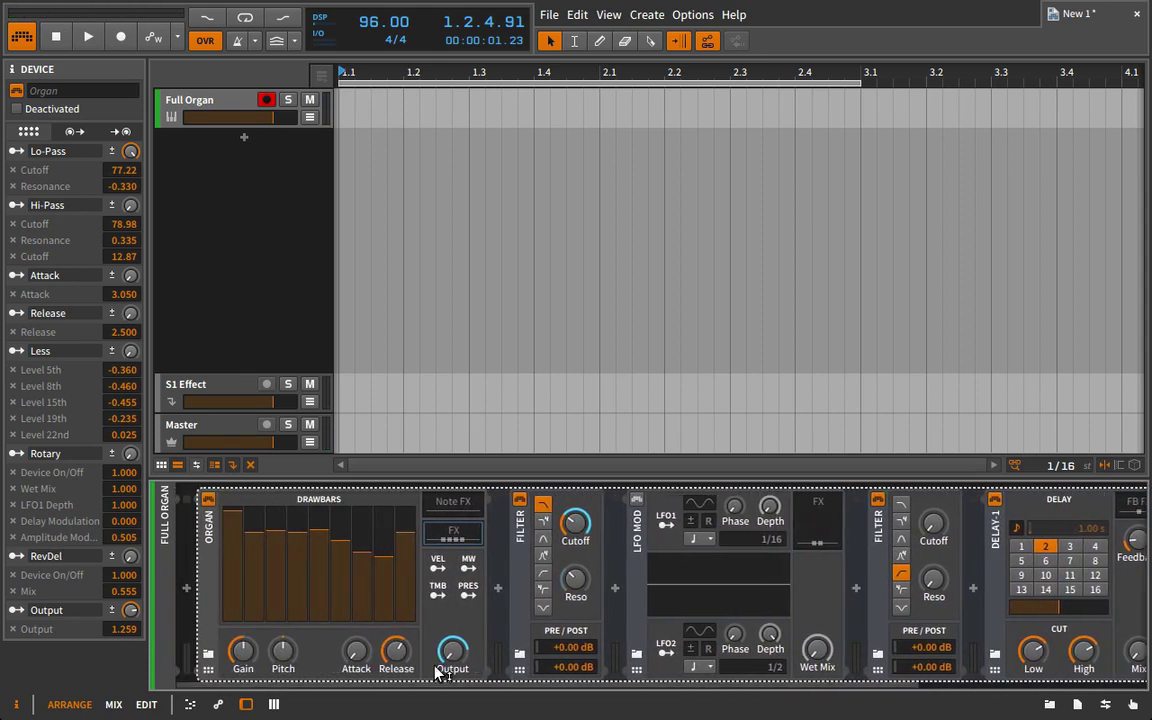
Step: Show the Full Organ preset's macro controls, then raise RevDel and set Rotary to 32.5 %
{"action": "left_click", "coordinate": [208, 670]}
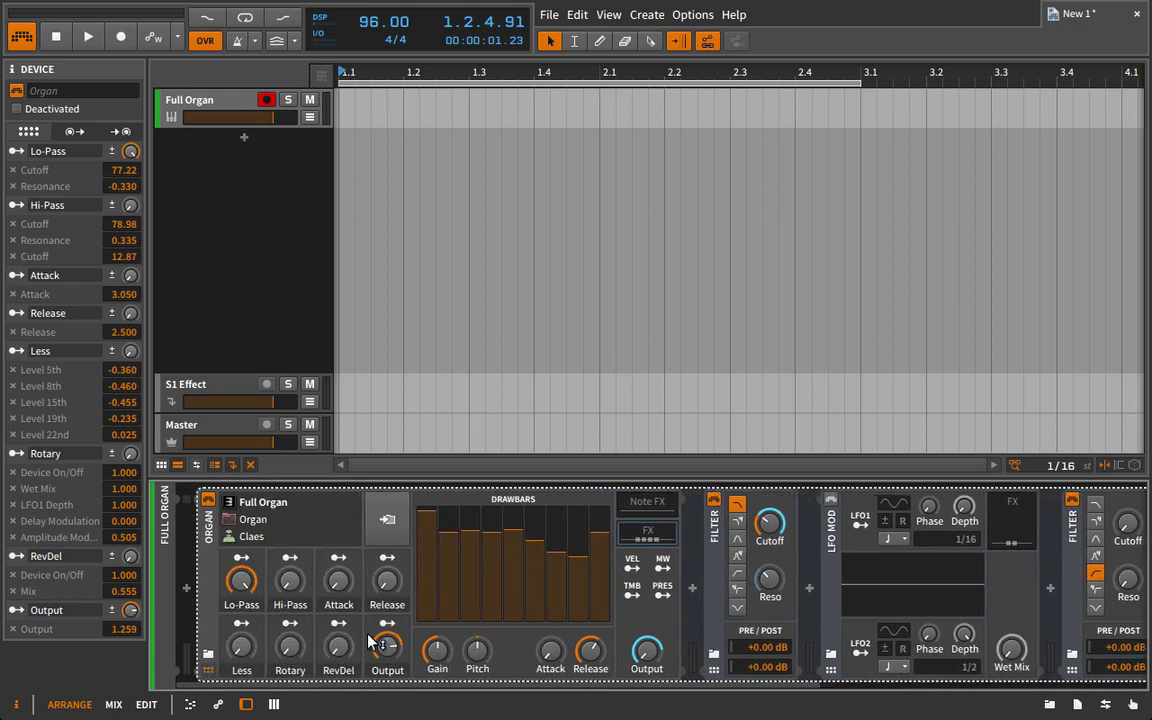
{"action": "left_click_drag", "start_coordinate": [337, 645], "coordinate": [337, 610]}
{"action": "left_click_drag", "start_coordinate": [289, 646], "coordinate": [289, 622]}
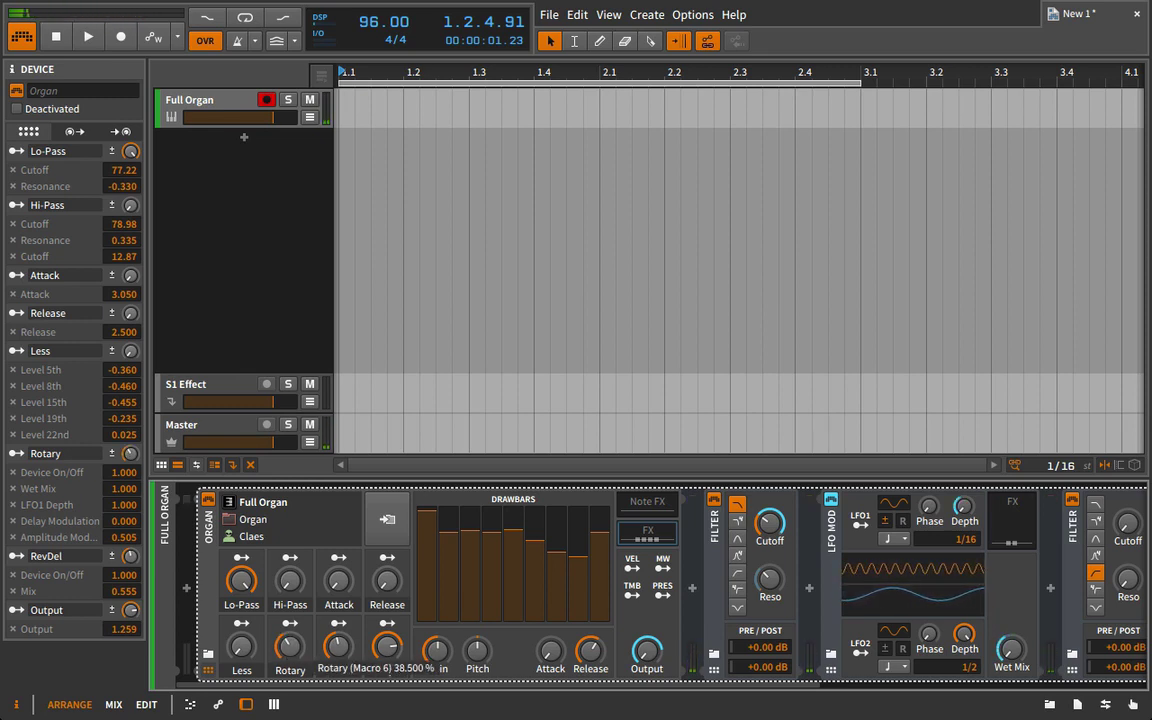
{"action": "mouse_move", "coordinate": [302, 647]}
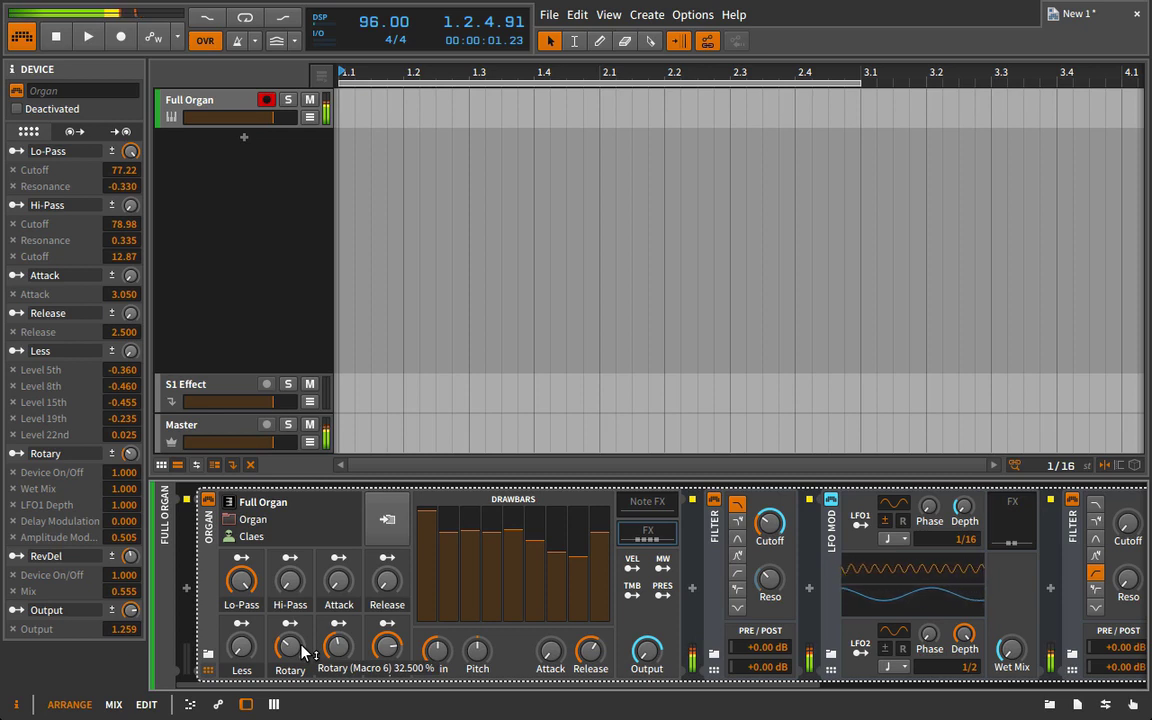